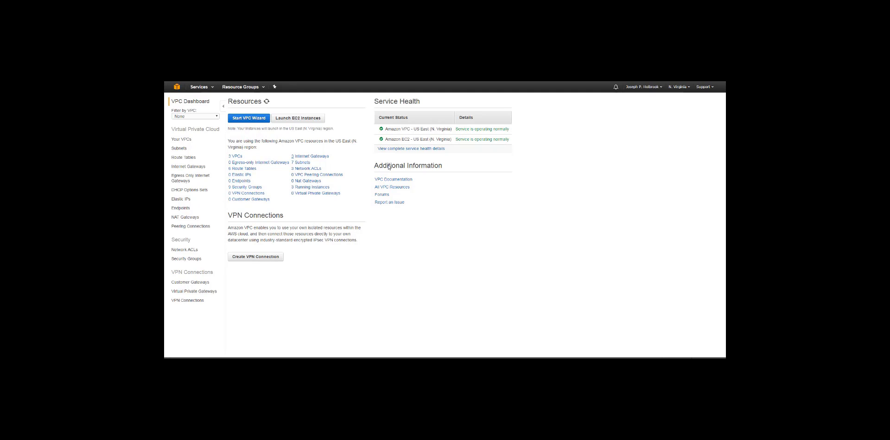
# Step: Examine the available regions and the existing VPCs, subnets, internet gateways and security groups, including the form for creating a security group
pyautogui.click(687, 88)
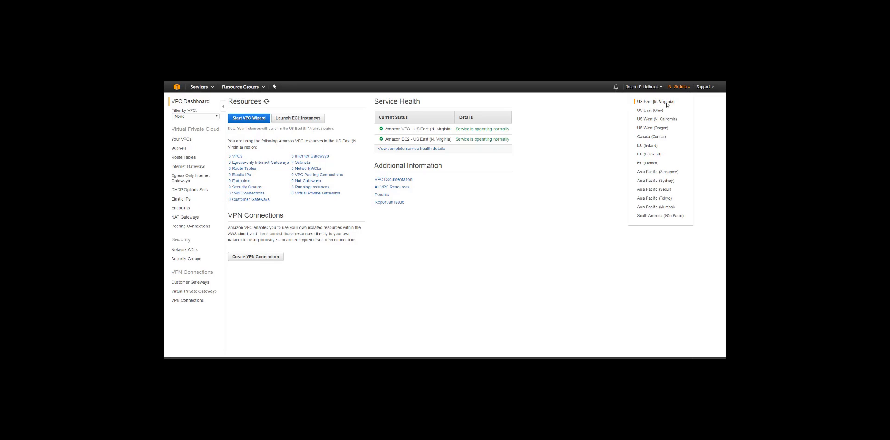
pyautogui.click(709, 107)
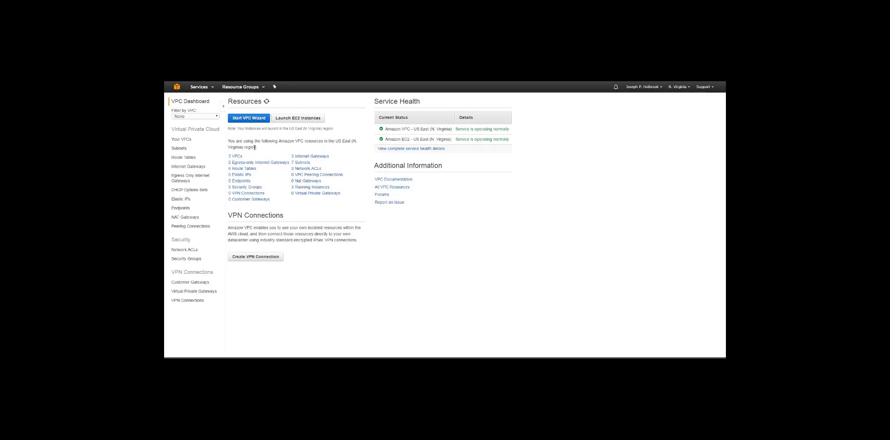
pyautogui.click(183, 140)
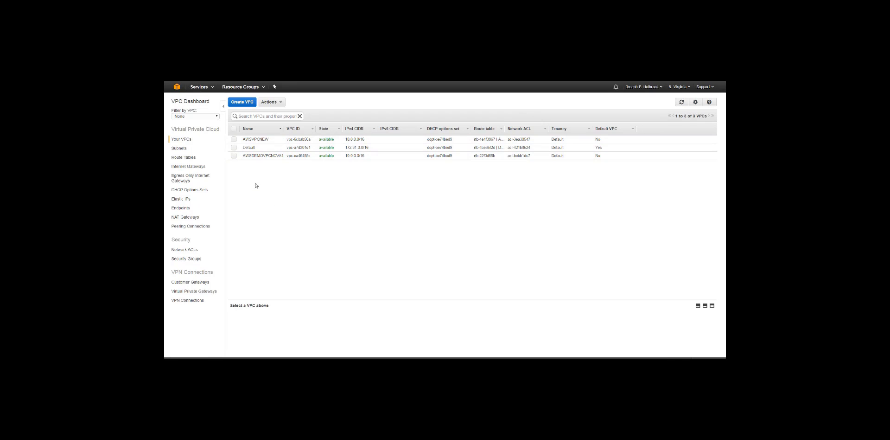
pyautogui.click(181, 148)
pyautogui.click(184, 159)
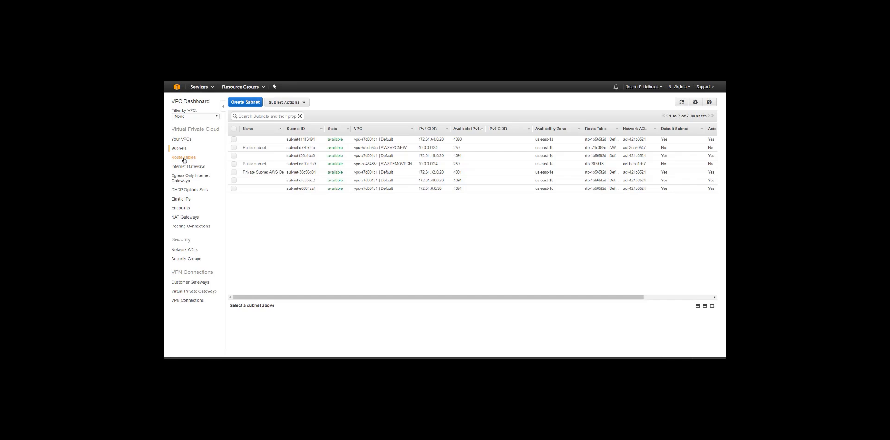
pyautogui.click(185, 166)
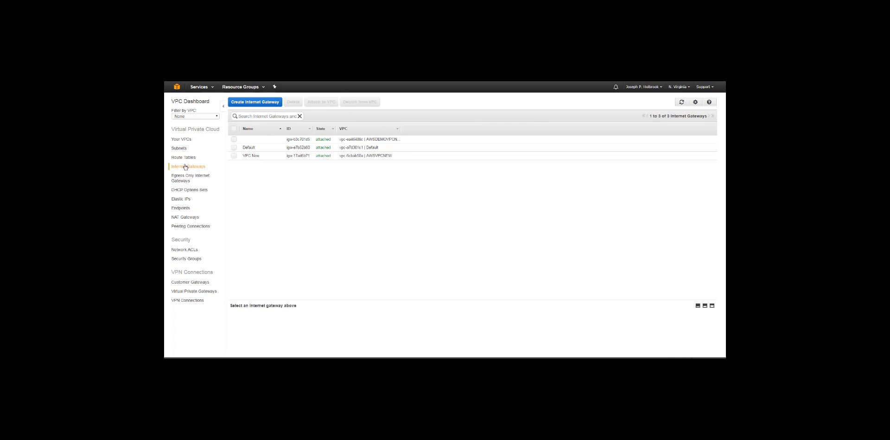
pyautogui.click(186, 259)
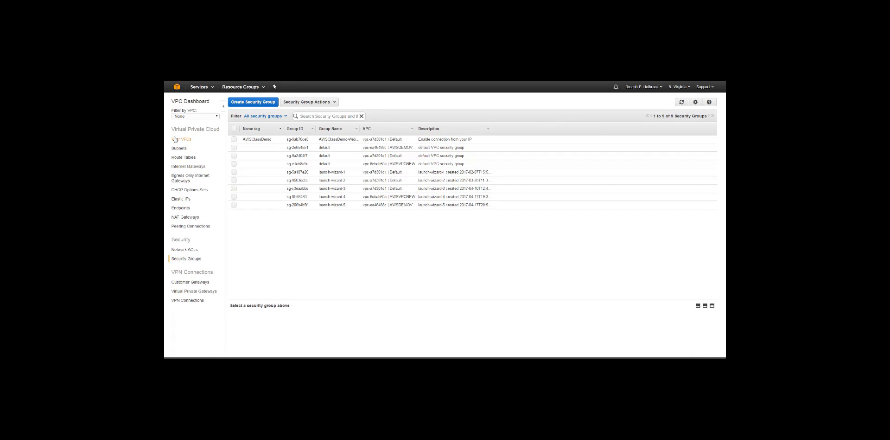
pyautogui.click(253, 102)
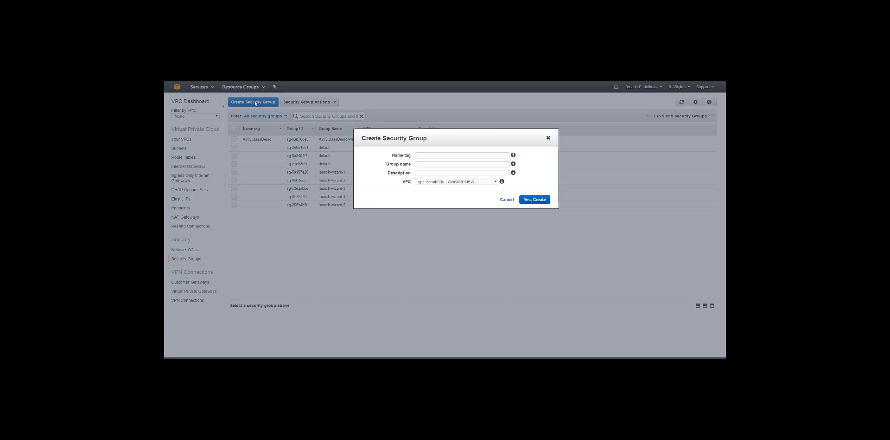
pyautogui.click(507, 199)
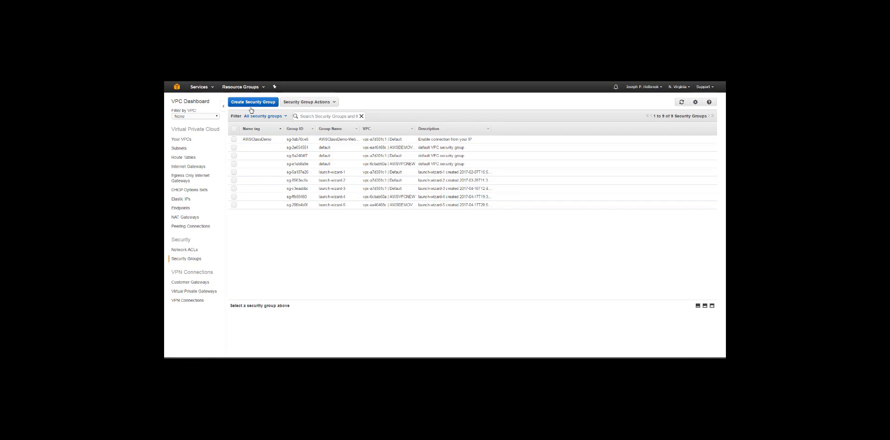
# Step: Start the VPC wizard from the VPC dashboard, compare the configurations and choose VPC with a Single Public Subnet
pyautogui.click(176, 101)
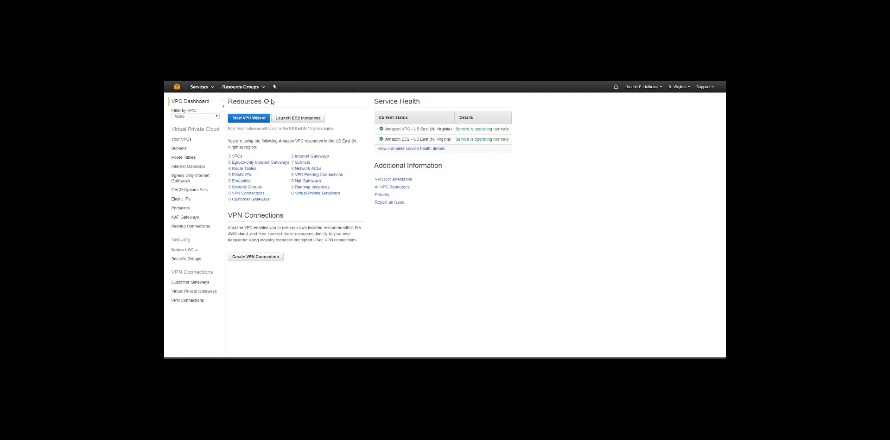
pyautogui.click(240, 120)
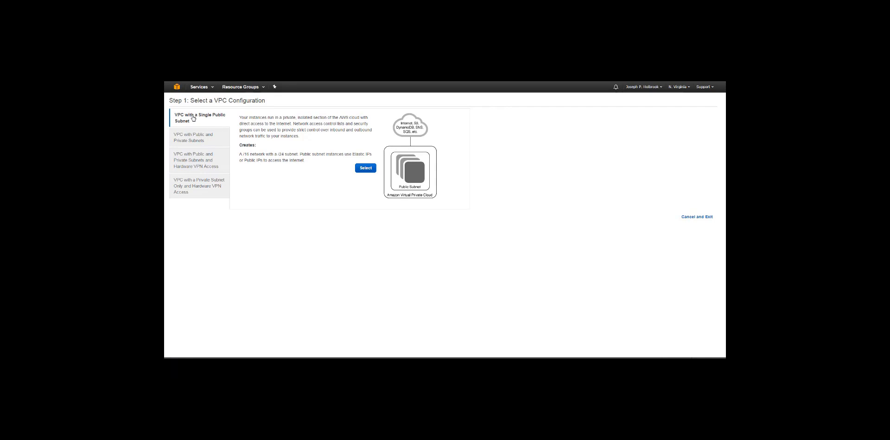
pyautogui.click(190, 134)
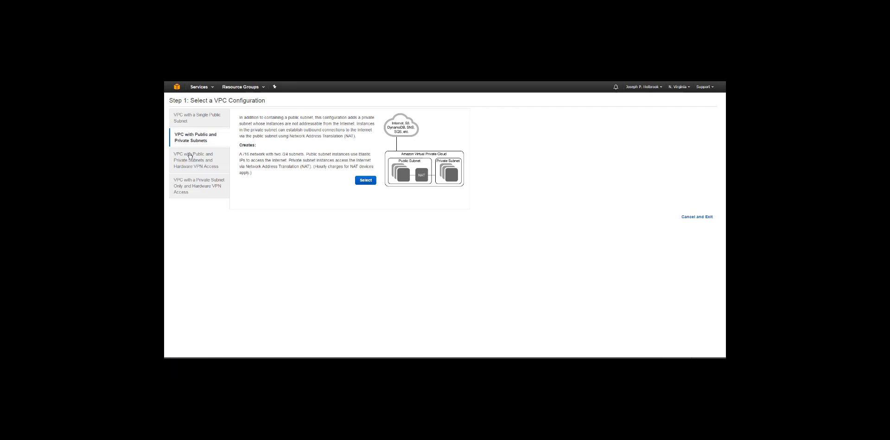
pyautogui.click(190, 156)
pyautogui.click(191, 122)
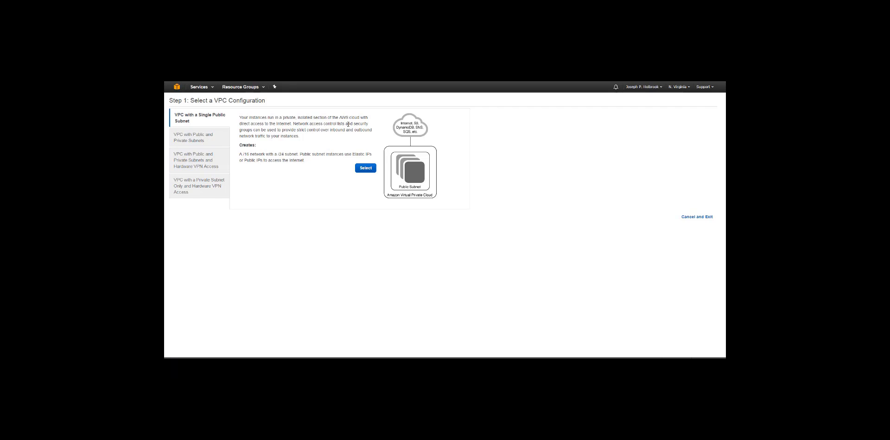
pyautogui.click(366, 168)
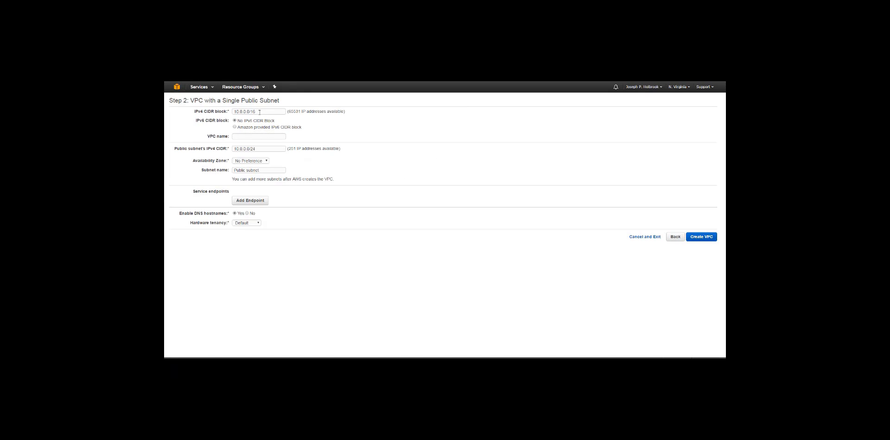
# Step: Name the VPC AWSDEMOVPCNOVA02 and leave its availability zone at No Preference
pyautogui.click(247, 137)
pyautogui.click(256, 160)
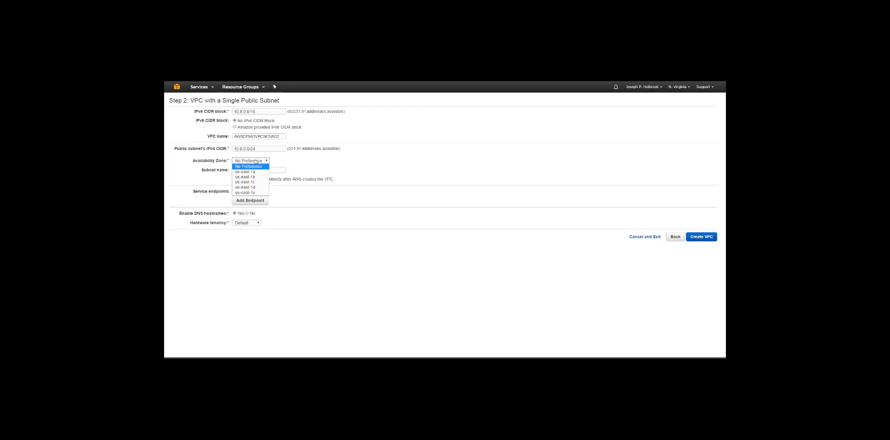
pyautogui.click(250, 166)
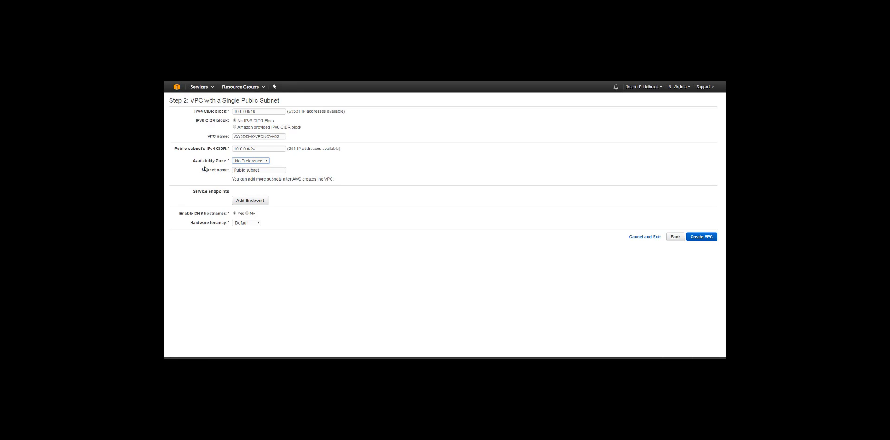
pyautogui.click(247, 163)
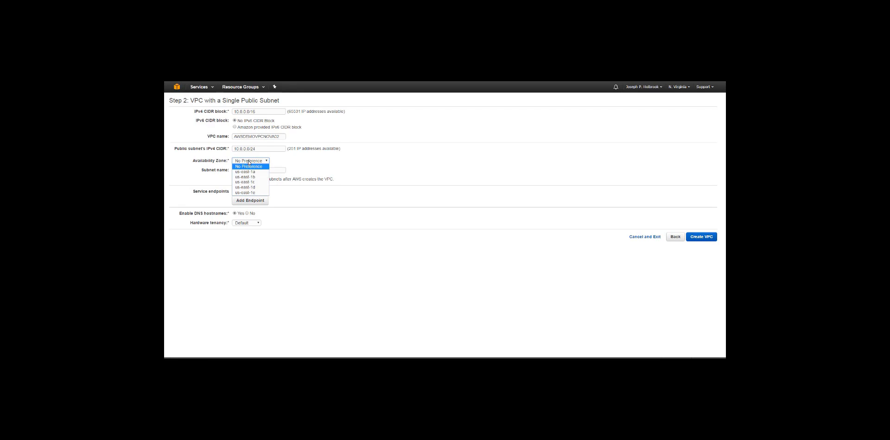
pyautogui.click(208, 171)
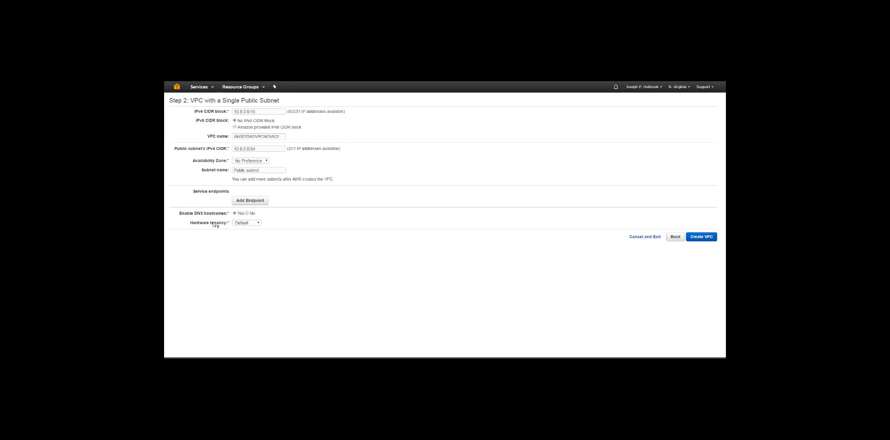
# Step: Keep the hardware tenancy at Default and create the VPC
pyautogui.click(252, 225)
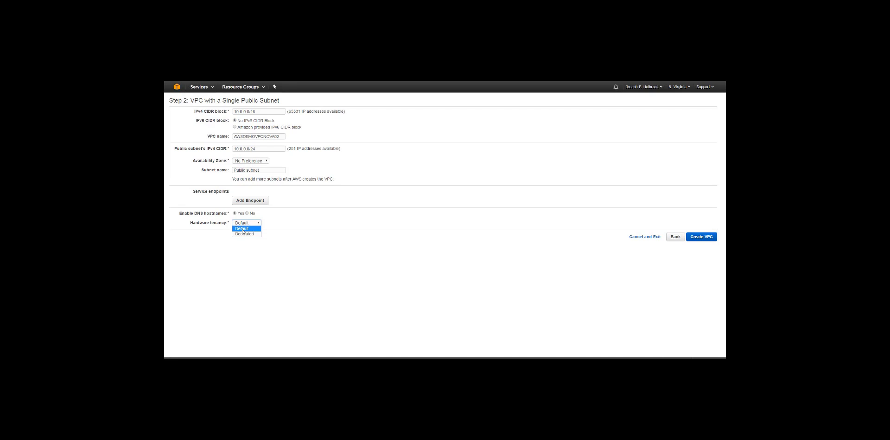
pyautogui.click(255, 229)
pyautogui.click(251, 224)
pyautogui.click(244, 229)
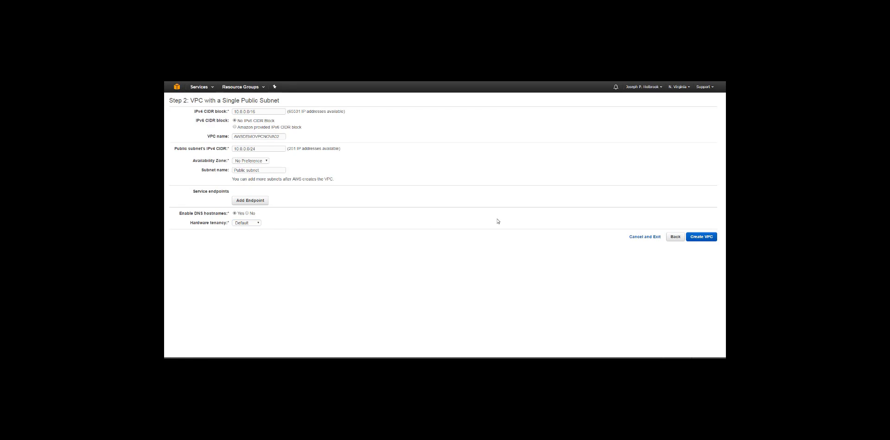
pyautogui.click(701, 237)
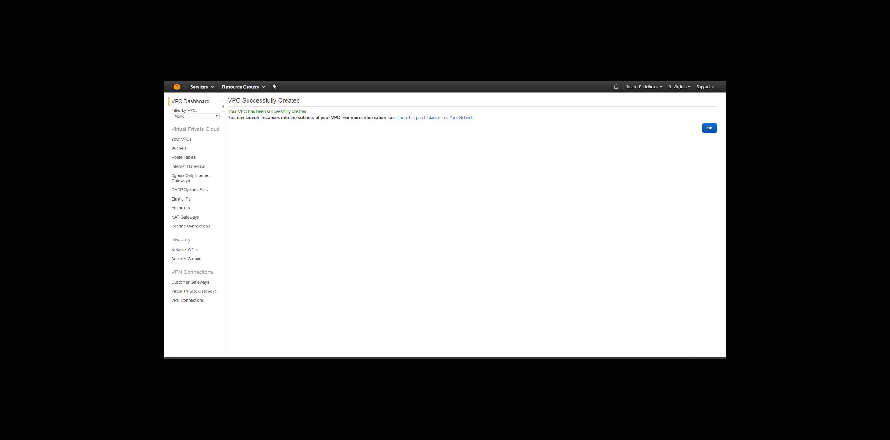
pyautogui.moveTo(228, 112); pyautogui.dragTo(314, 114)
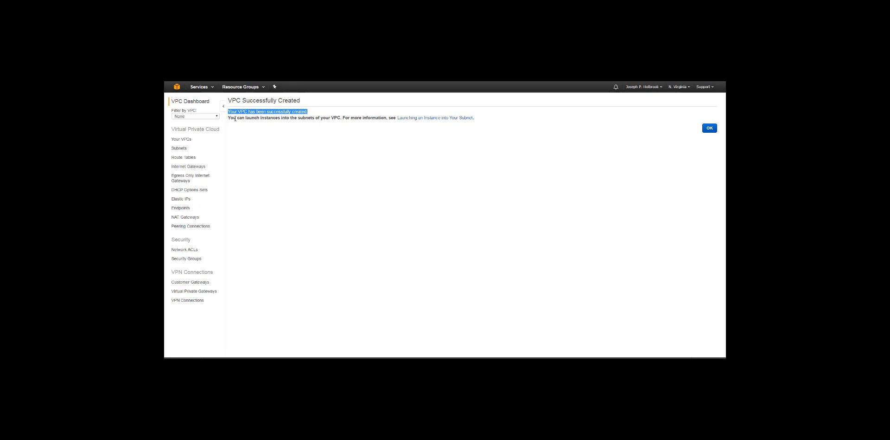
pyautogui.moveTo(227, 118); pyautogui.dragTo(476, 126)
pyautogui.click(352, 133)
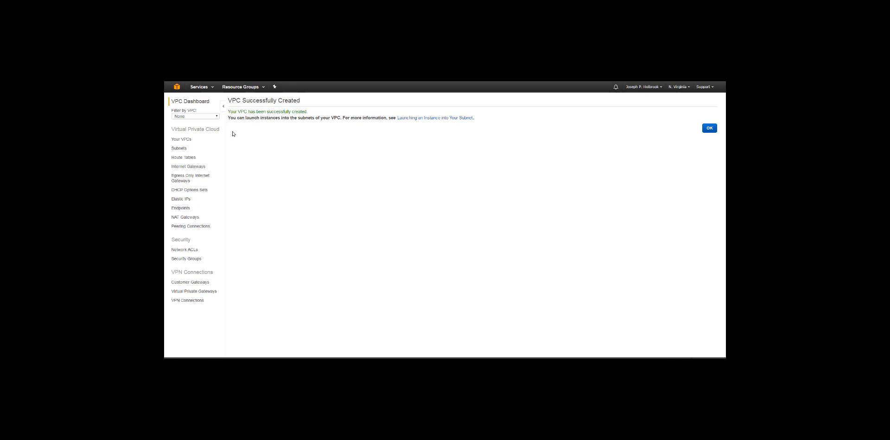
# Step: Set up a new EC2 instance from Amazon Linux AMI 2017.03.0 (HVM), SSD Volume Type, with the t2.micro type, and go to its launch review
pyautogui.click(178, 91)
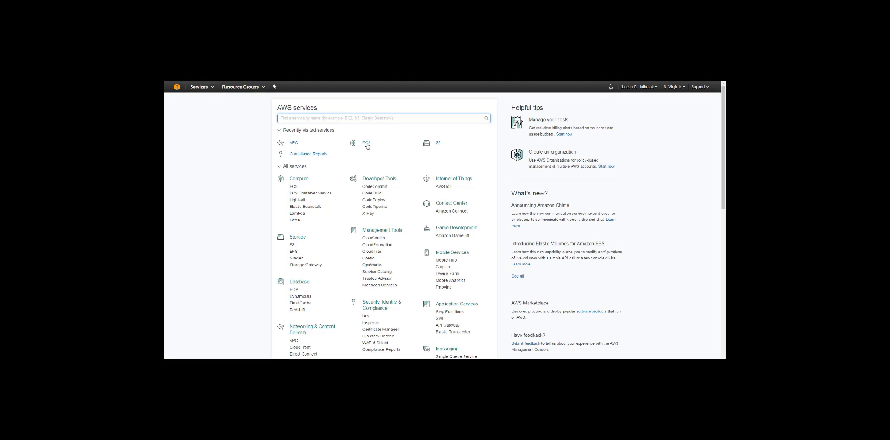
pyautogui.click(366, 144)
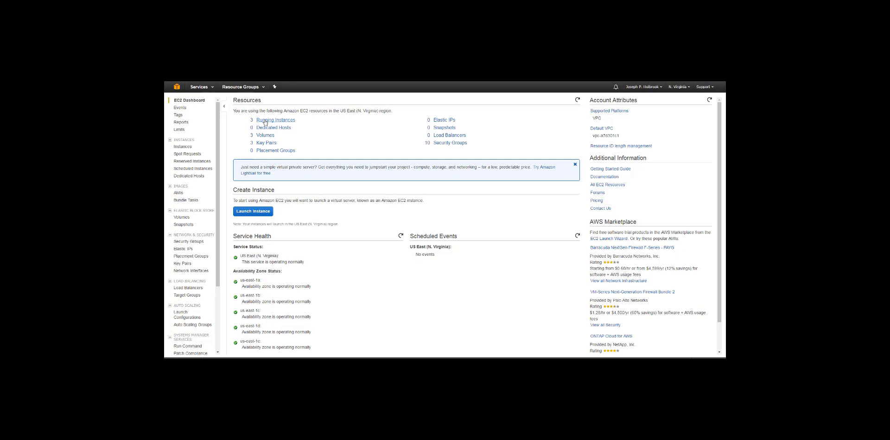
pyautogui.click(253, 211)
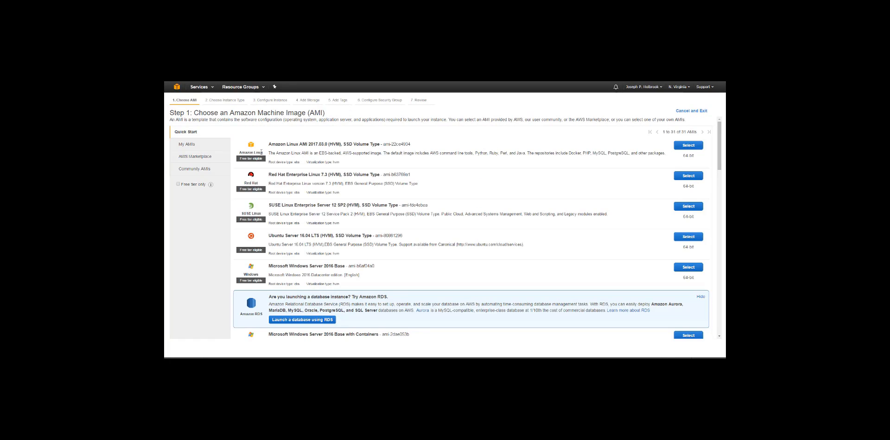
pyautogui.moveTo(268, 144); pyautogui.dragTo(379, 146)
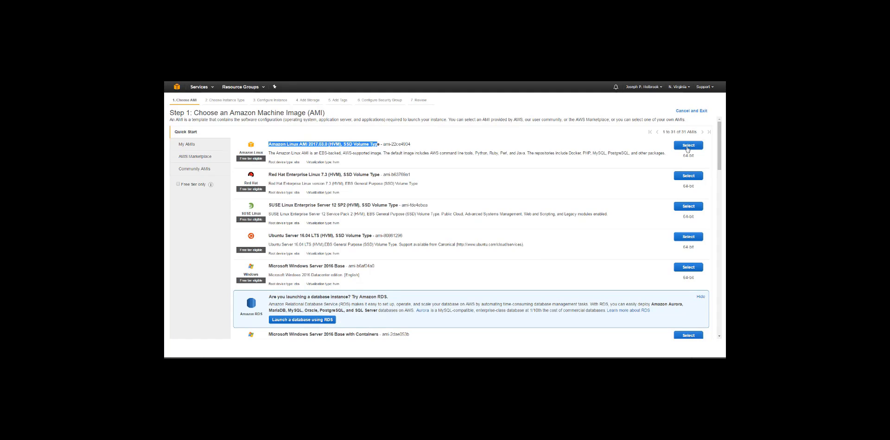
pyautogui.click(688, 146)
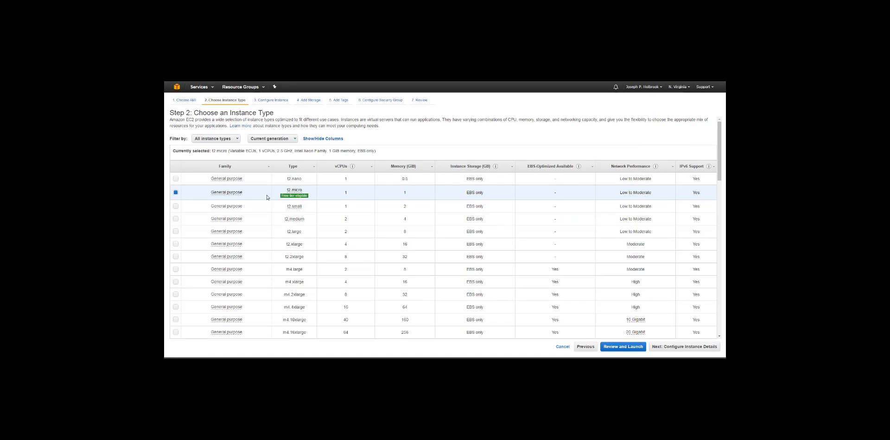
pyautogui.moveTo(289, 196)
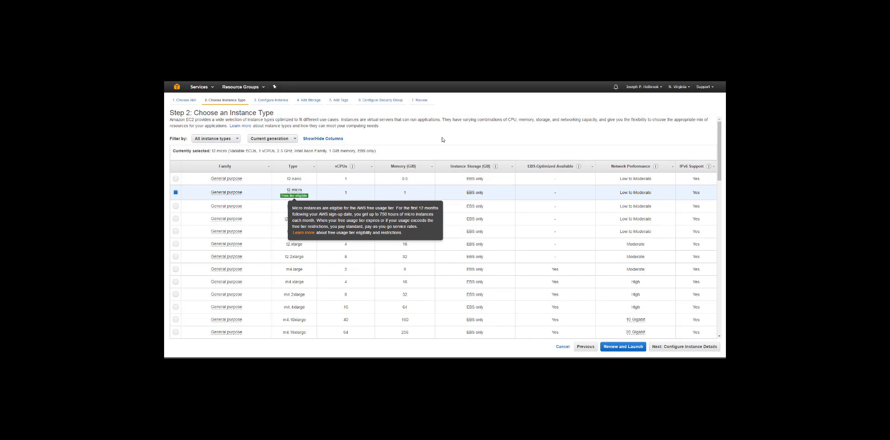
pyautogui.click(633, 348)
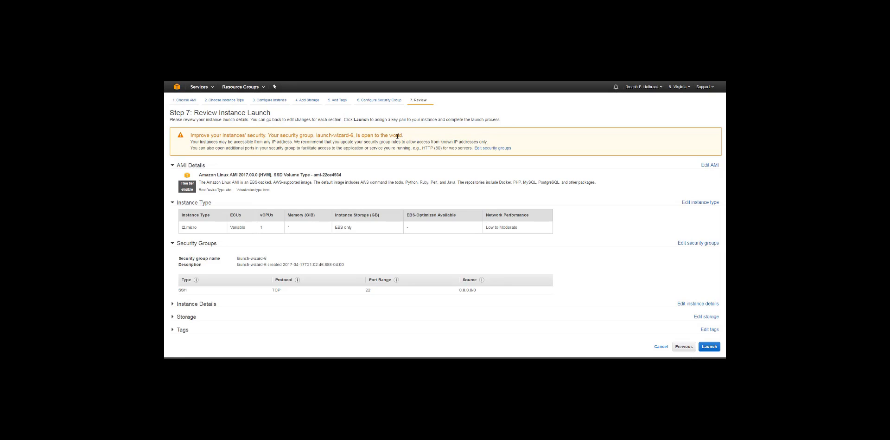
# Step: Add an HTTP rule alongside the SSH rule in the instance's new security group and return to the launch review
pyautogui.moveTo(404, 135); pyautogui.dragTo(315, 135)
pyautogui.click(306, 146)
pyautogui.doubleClick(182, 290)
pyautogui.click(364, 294)
pyautogui.click(703, 243)
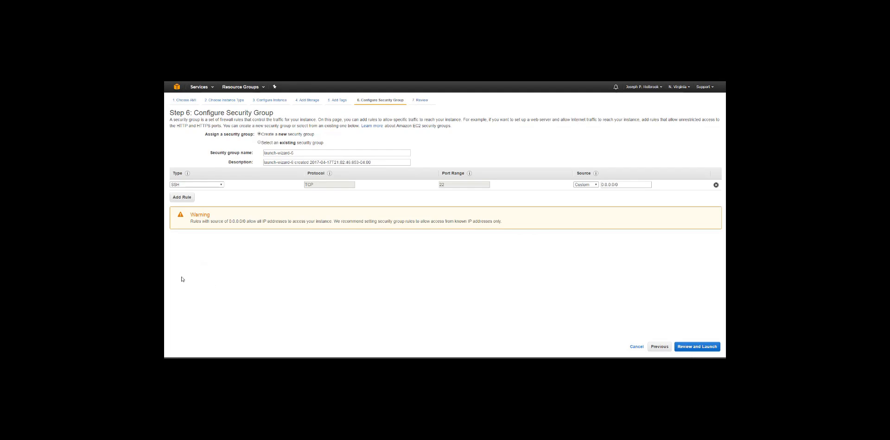
pyautogui.click(181, 199)
pyautogui.click(194, 195)
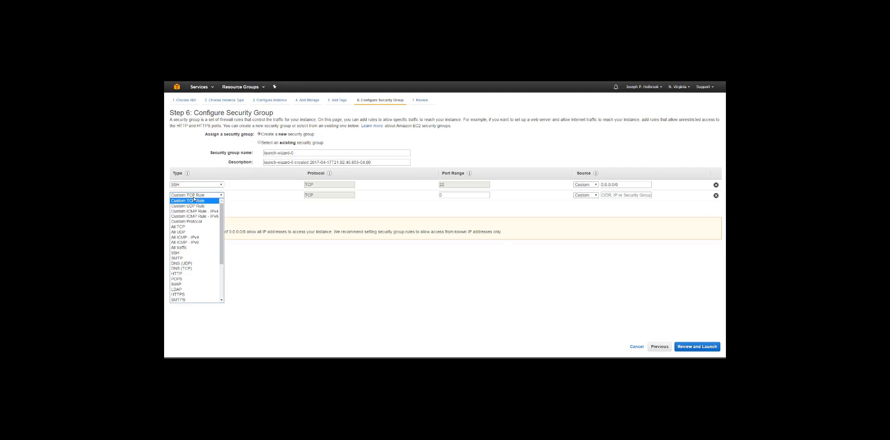
pyautogui.click(179, 274)
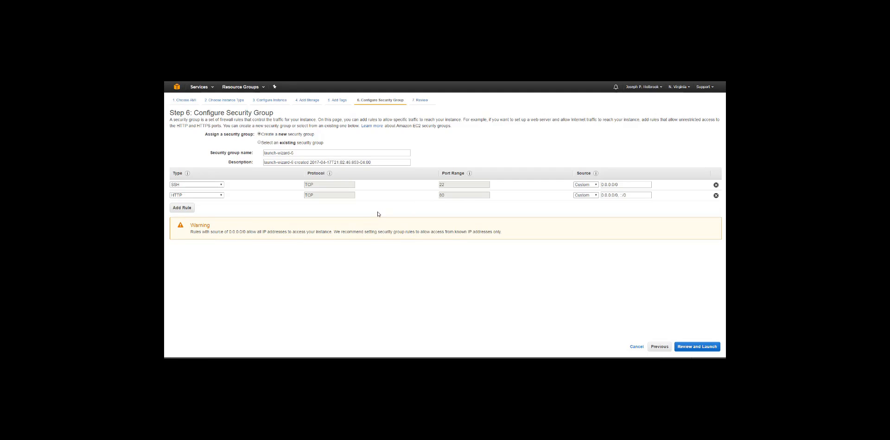
pyautogui.click(693, 347)
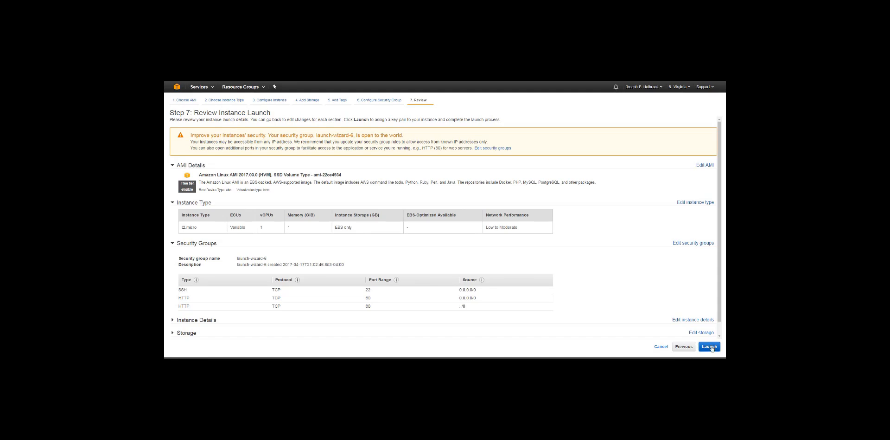
# Step: Launch the instance with the existing key pair AWSClassDemo, acknowledging access to its private key file
pyautogui.click(711, 347)
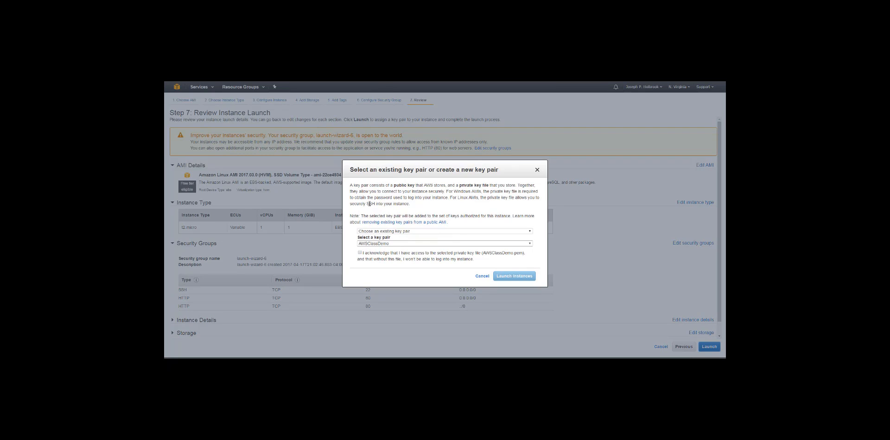
pyautogui.click(360, 253)
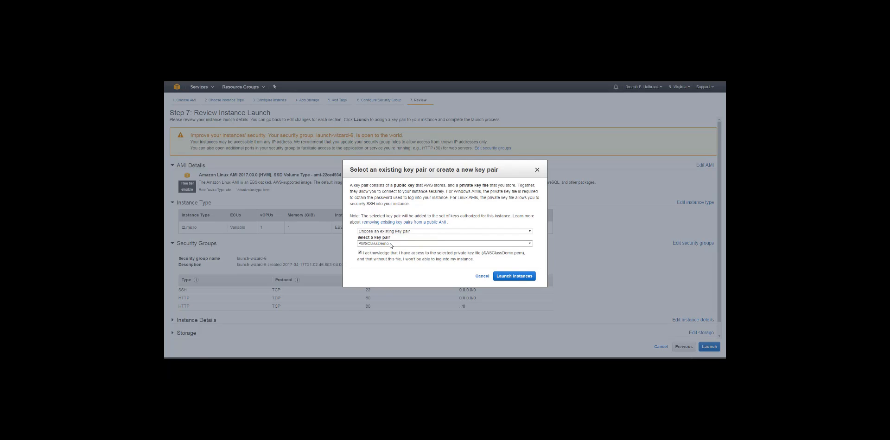
pyautogui.click(517, 277)
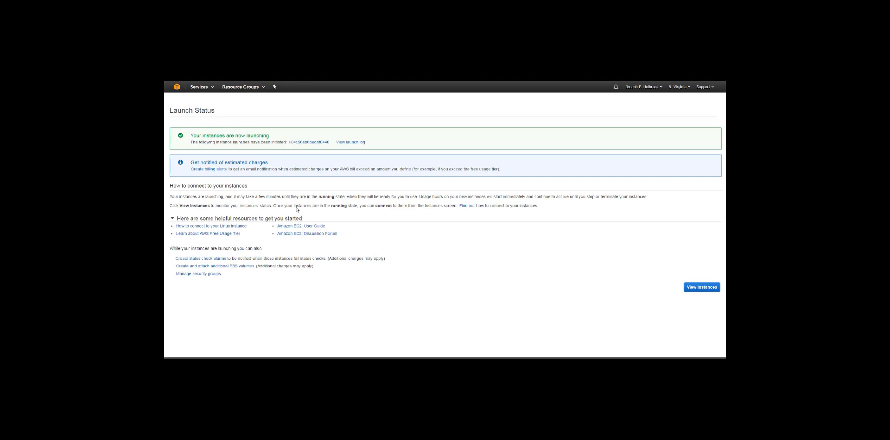
# Step: Return to the VPC service and open the list of VPCs to check the new one
pyautogui.click(177, 88)
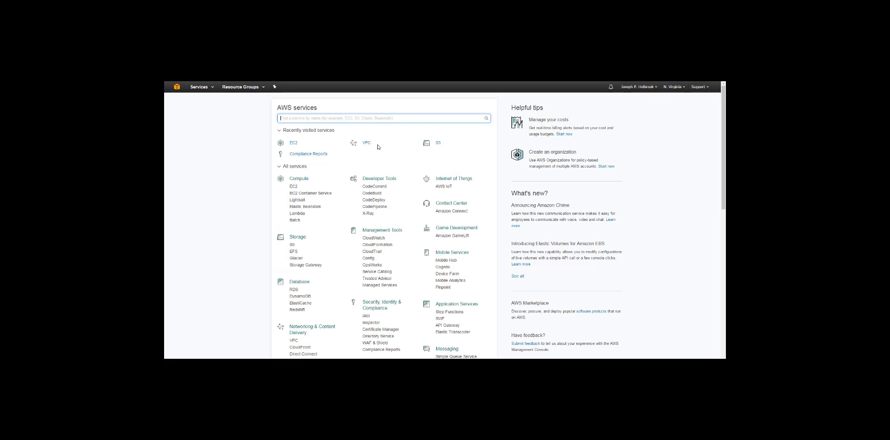
pyautogui.click(368, 143)
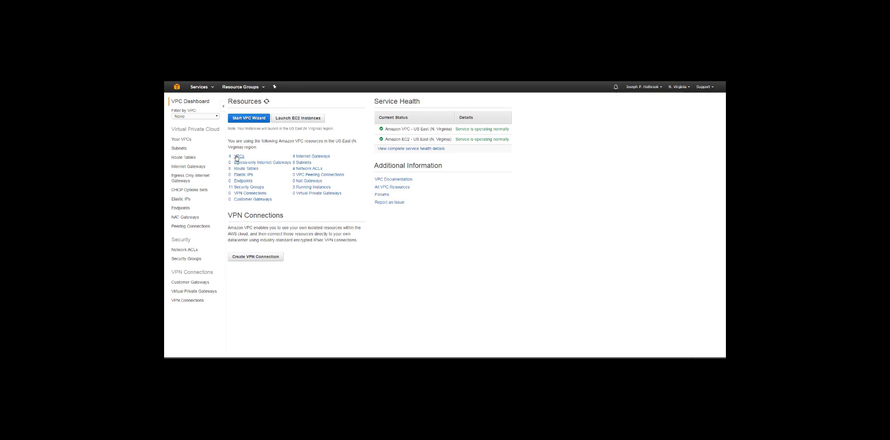
pyautogui.click(238, 156)
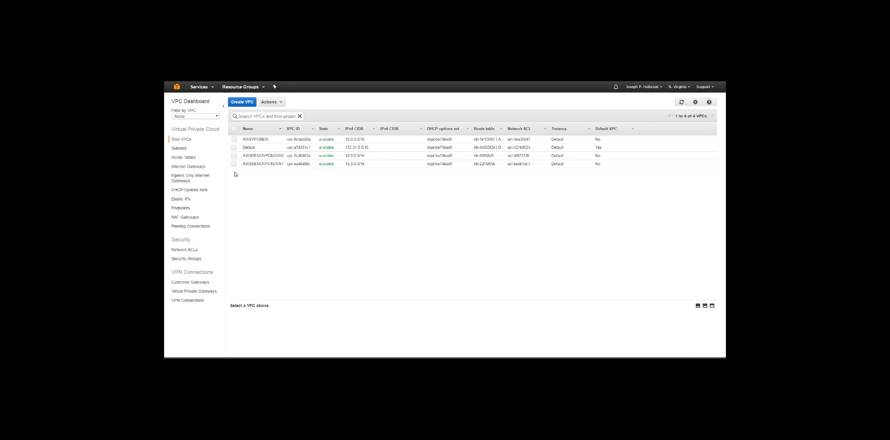